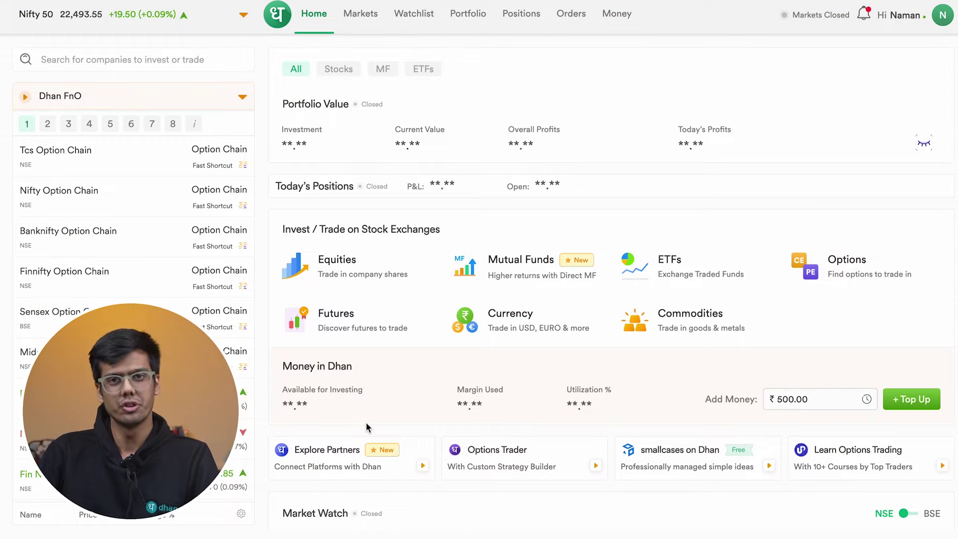
scroll(367, 428, down, 8)
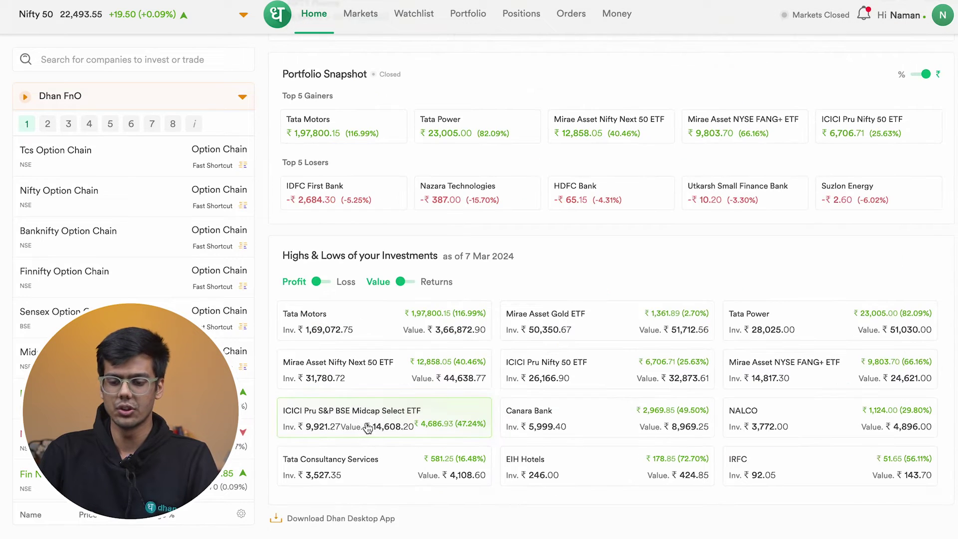
Step: Install Dhan as a desktop app via 'Download Dhan Desktop App' and confirm Install
click(332, 524)
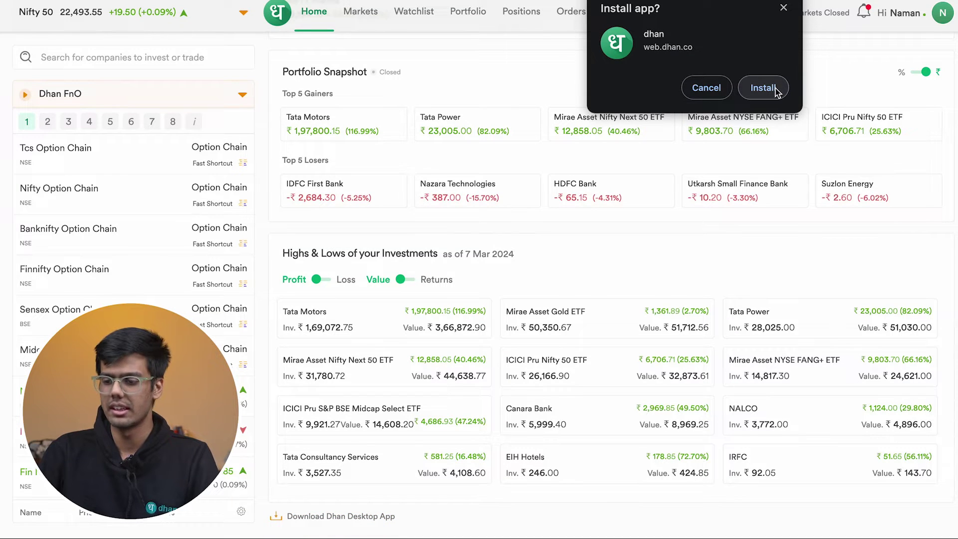
click(765, 87)
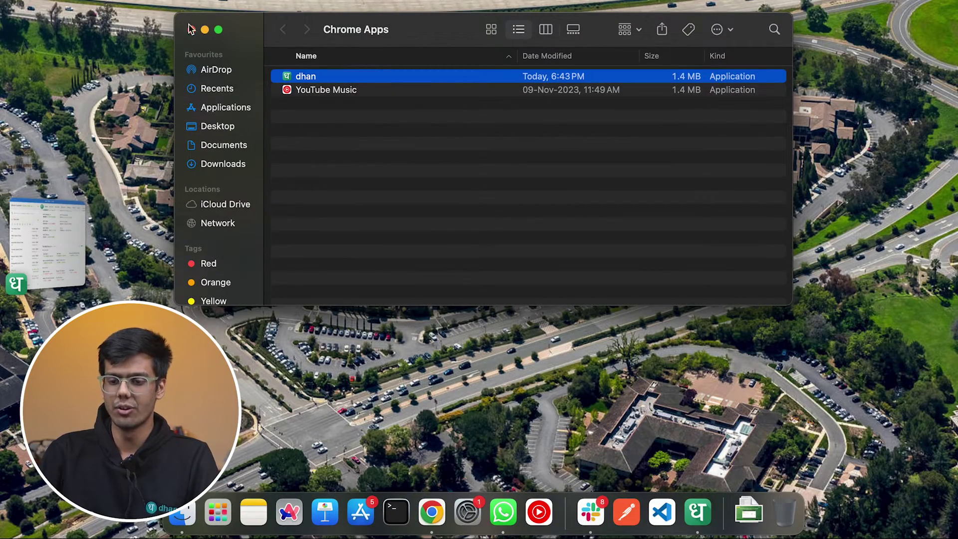
Step: Launch the dhan app from Chrome Apps, widen its window, and make it full screen
click(193, 30)
click(30, 265)
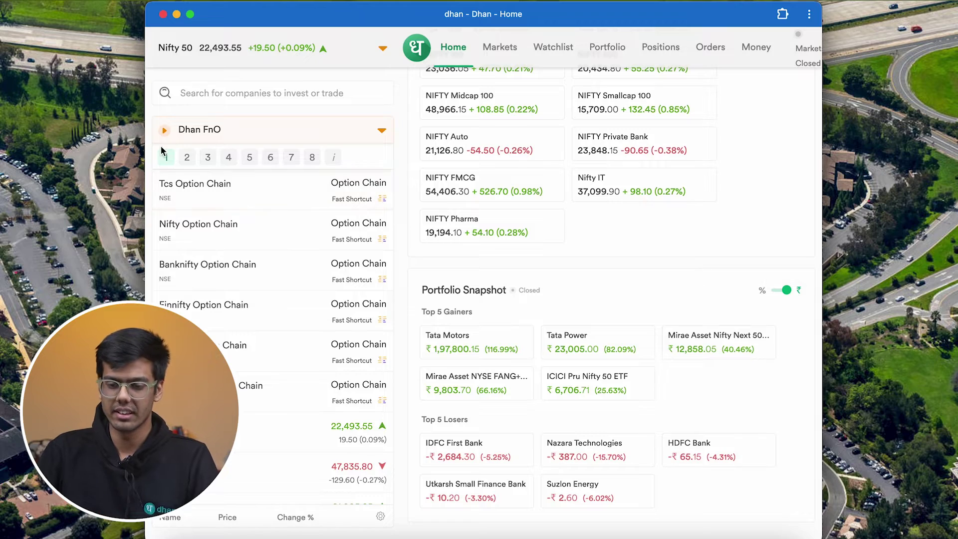
drag(145, 147, 0, 147)
click(46, 15)
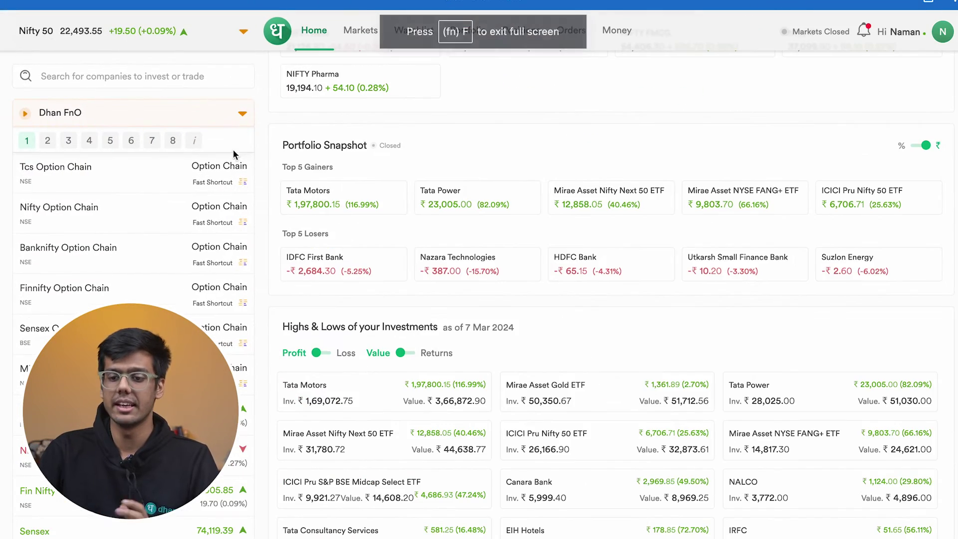
scroll(567, 312, up, 8)
scroll(566, 312, up, 4)
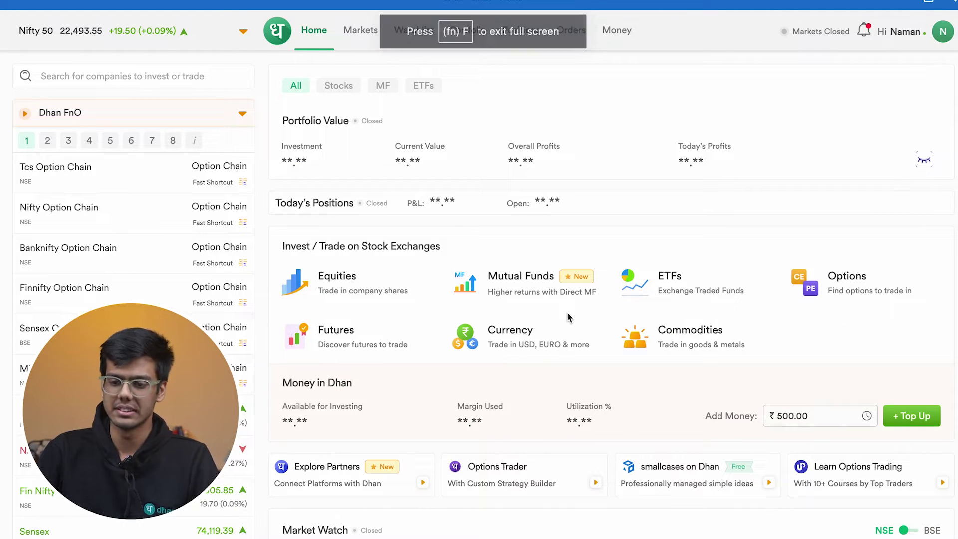
click(361, 11)
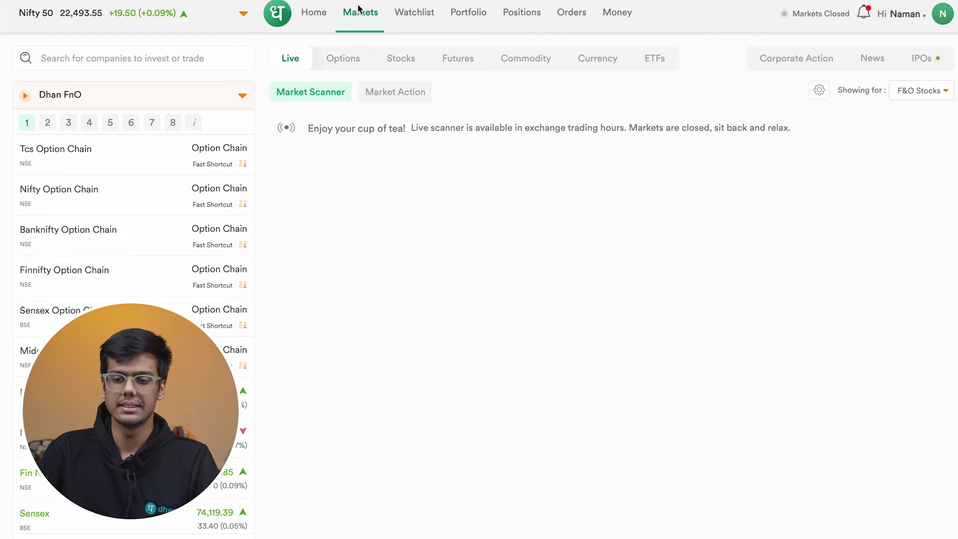
click(414, 13)
click(466, 13)
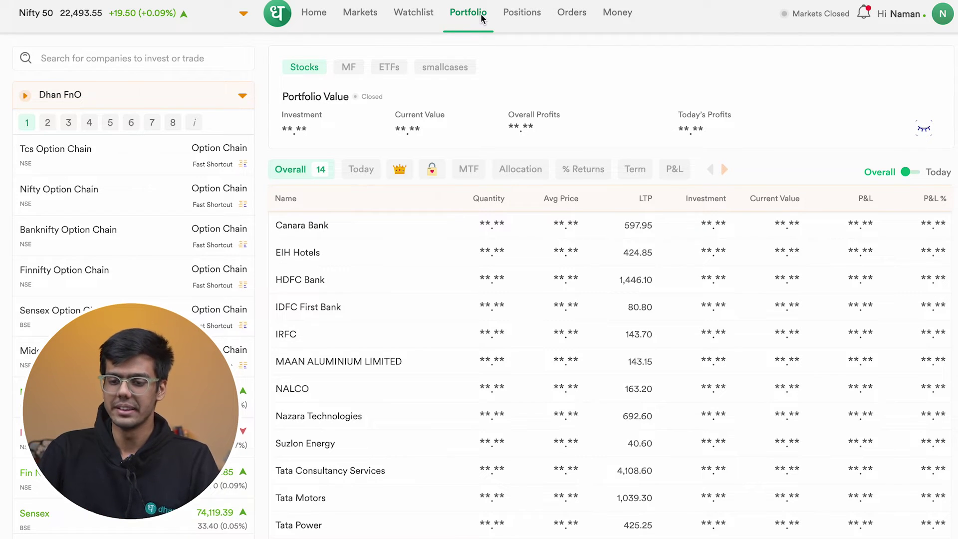
click(314, 12)
scroll(384, 343, down, 5)
scroll(384, 343, down, 5)
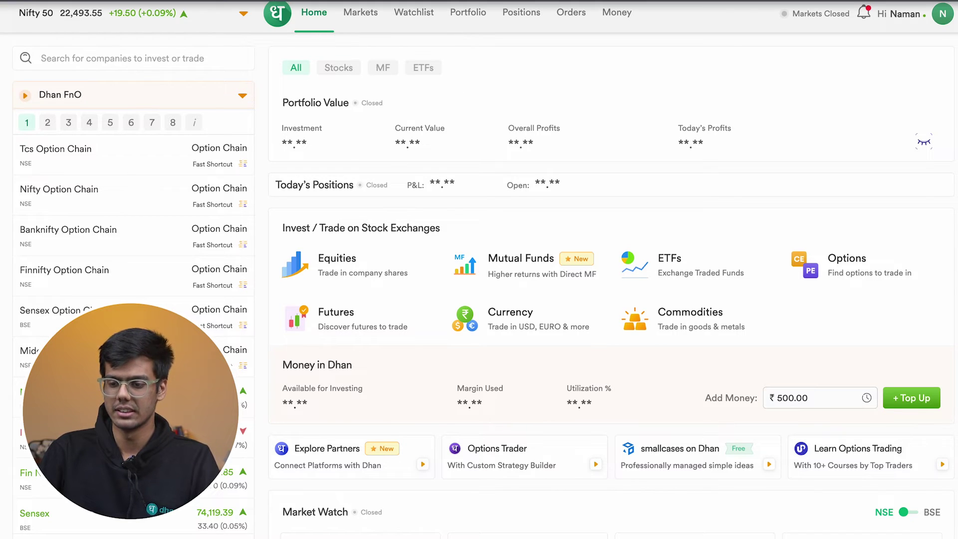
Step: Load web.dhan.co in a new tab and reopen it in the Dhan app window
key(ctrl+t)
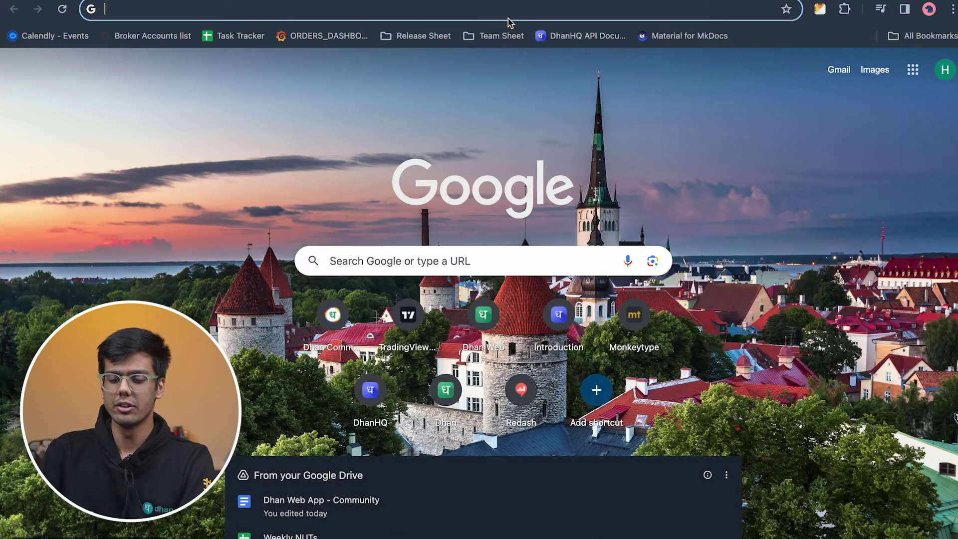
text(web)
key(Return)
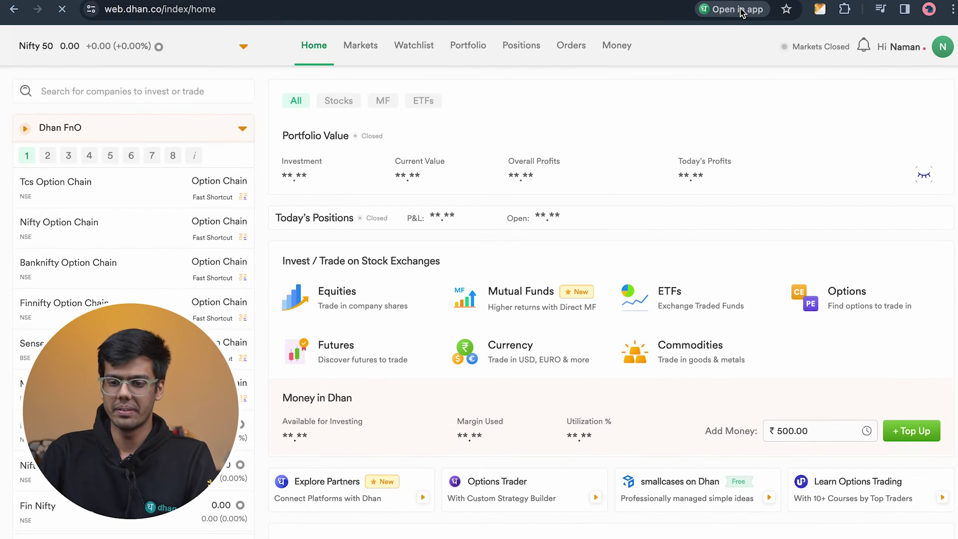
click(741, 9)
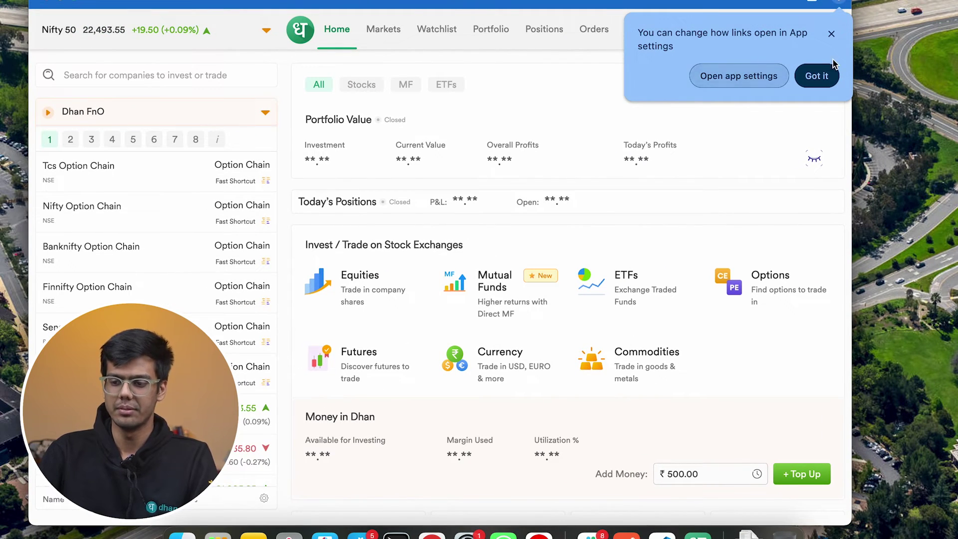
Step: Dismiss the 'Got it' link tip and make the Dhan app window full screen
click(817, 76)
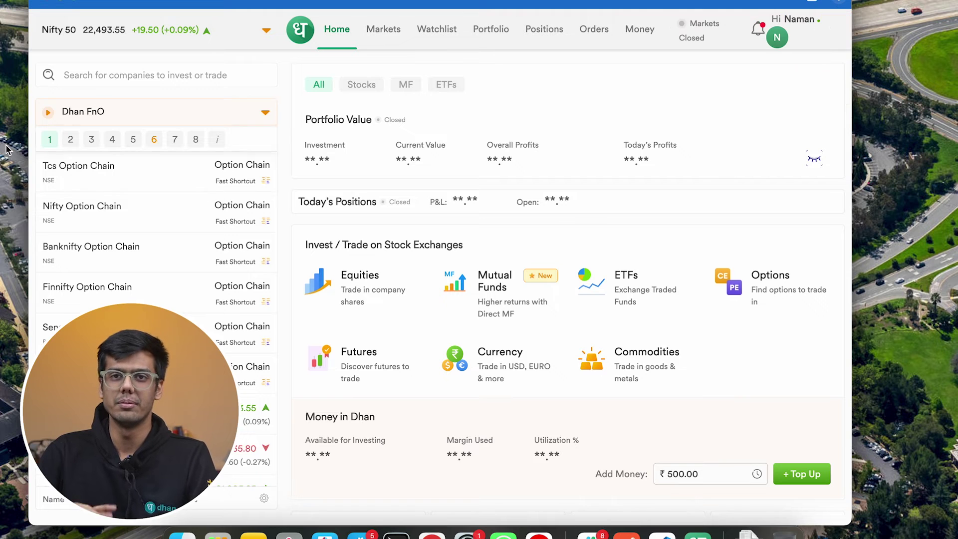
click(78, 2)
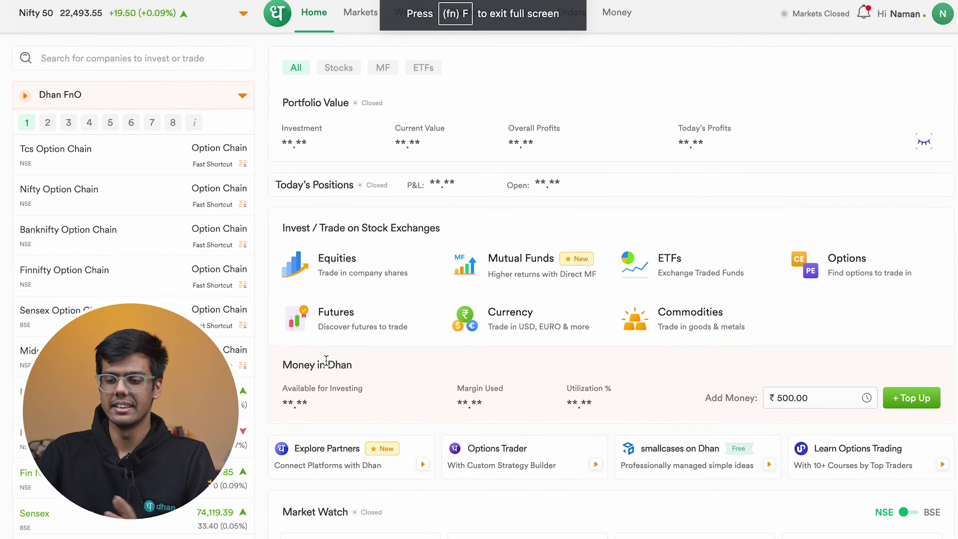